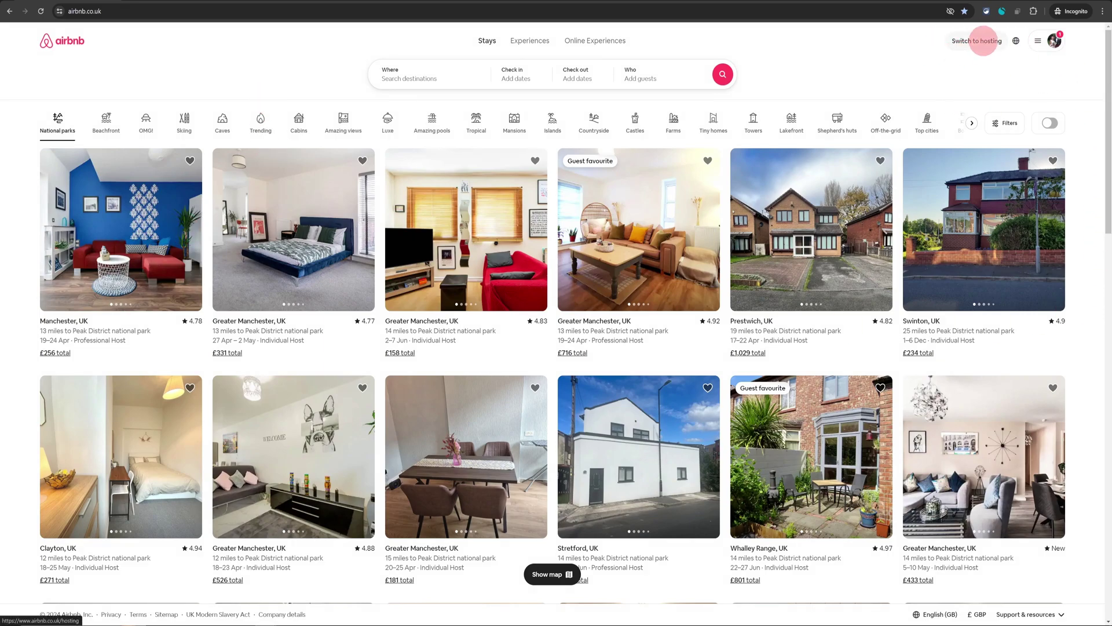
Switch to hosting and open the Edinburgh flat's listing in the listing editor
{"action": "left_click", "coordinate": [983, 41]}
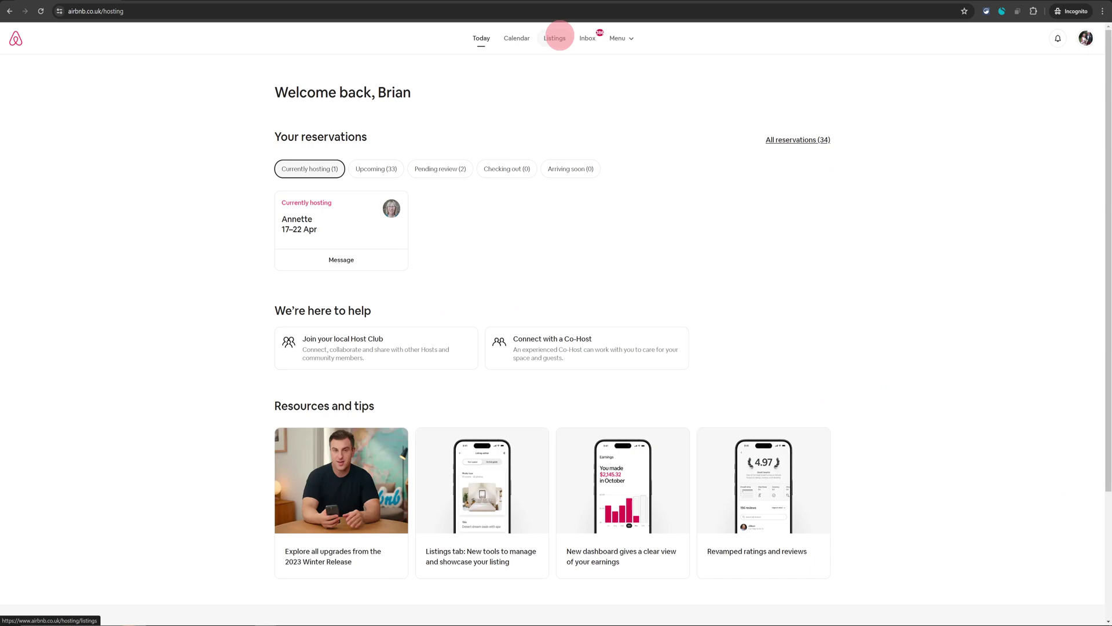
{"action": "left_click", "coordinate": [556, 37]}
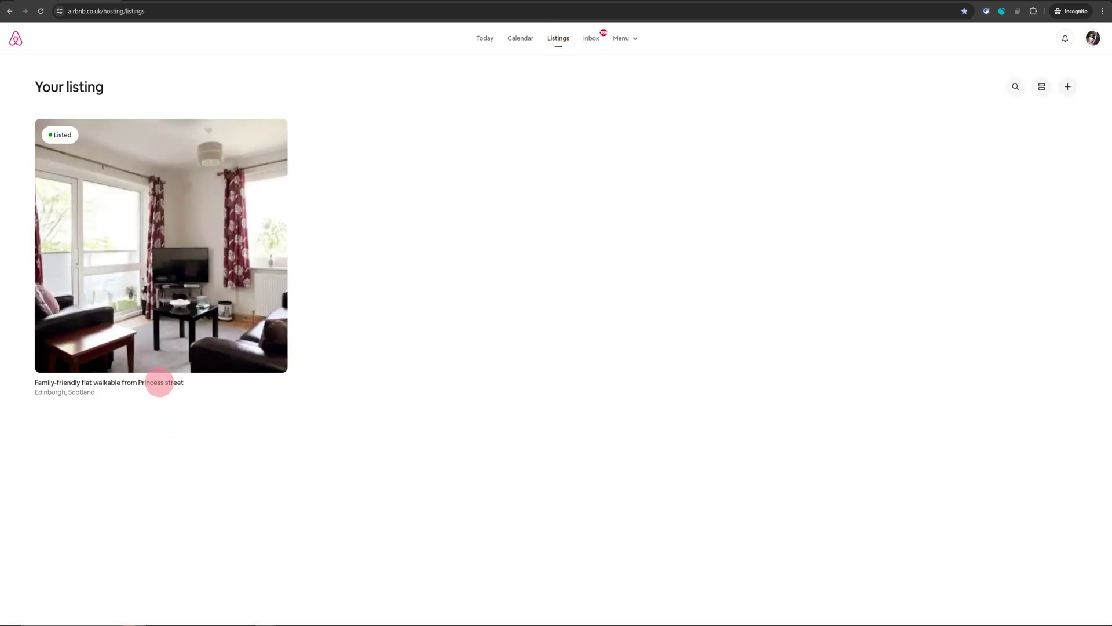
{"action": "left_click", "coordinate": [159, 383]}
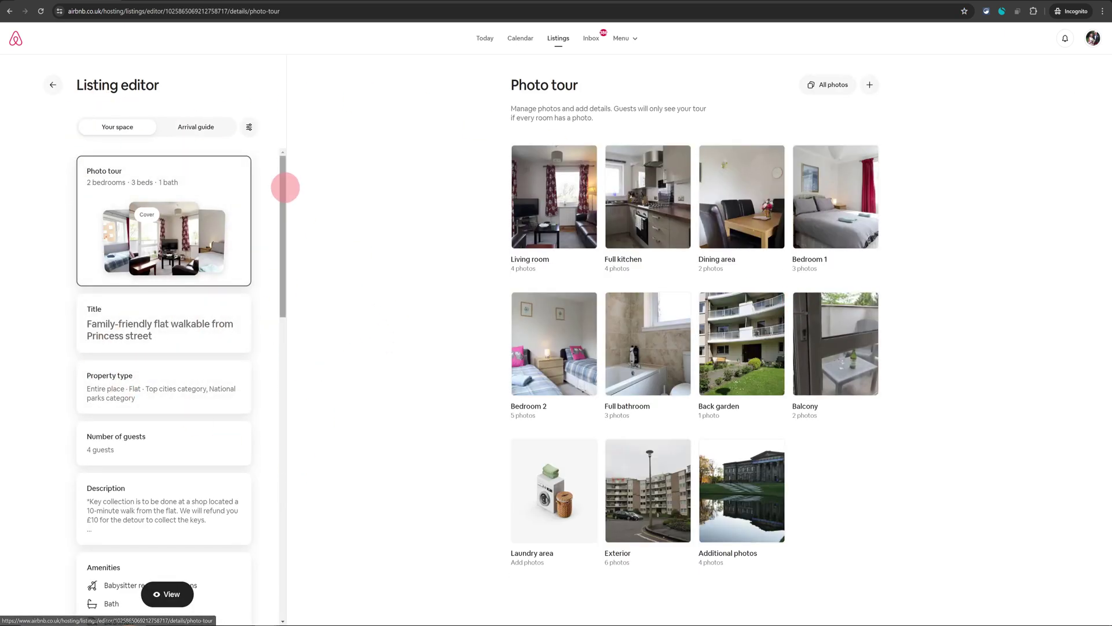
{"action": "mouse_move", "coordinate": [286, 182]}
{"action": "left_mouse_down"}
{"action": "mouse_move", "coordinate": [300, 397]}
{"action": "mouse_move", "coordinate": [286, 164]}
{"action": "left_mouse_up"}
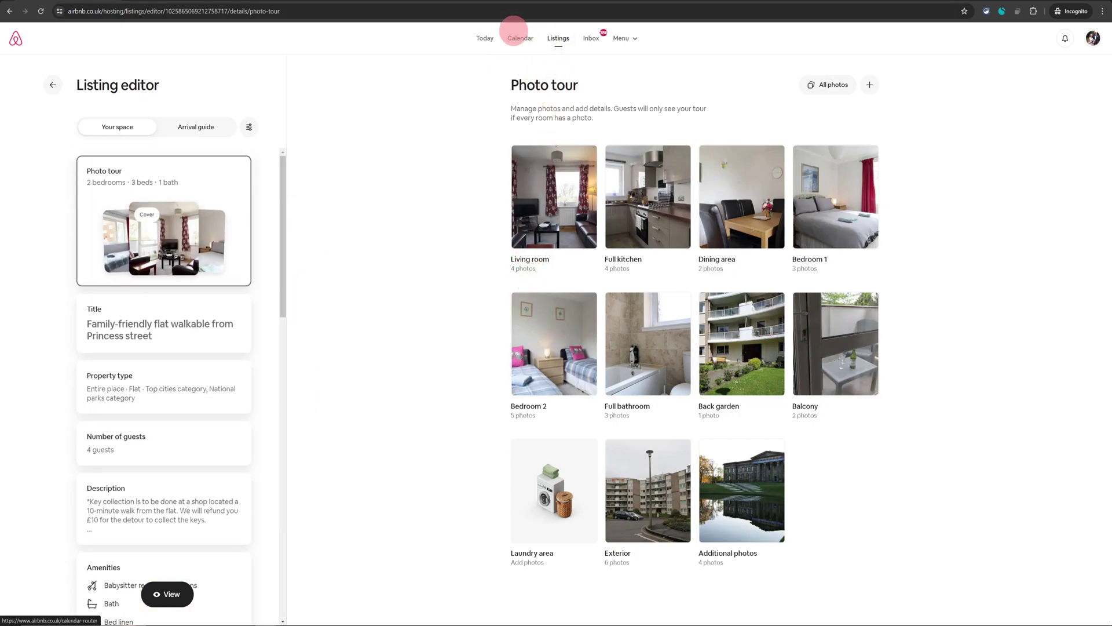
Open the flat's hosting calendar and show its availability settings (1–365 nights, 9-month window)
{"action": "left_click", "coordinate": [519, 36]}
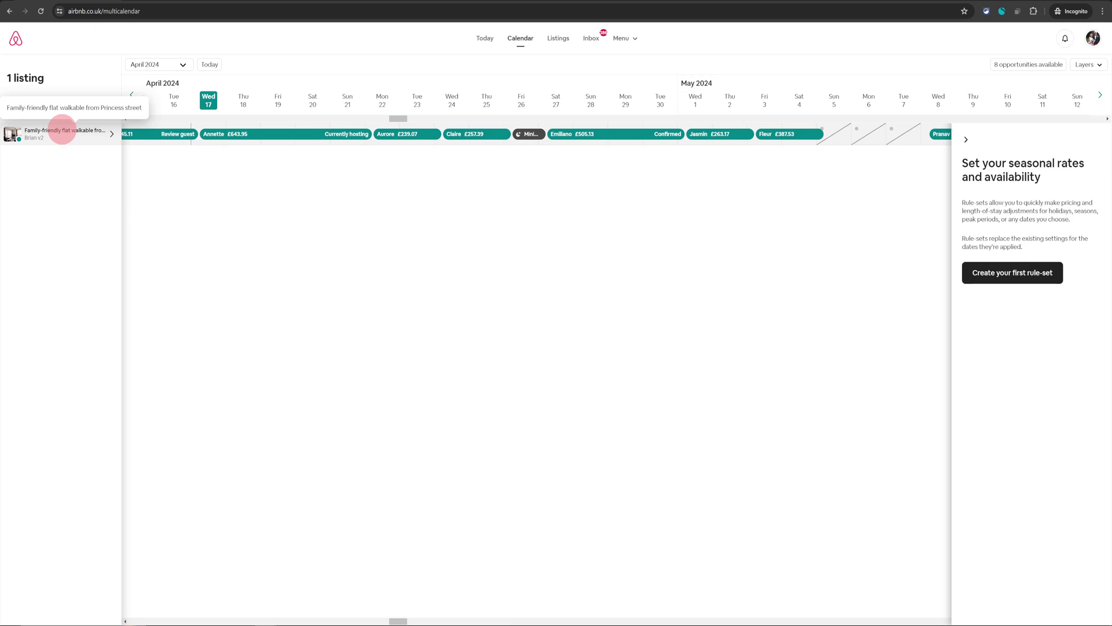
{"action": "left_click", "coordinate": [62, 129]}
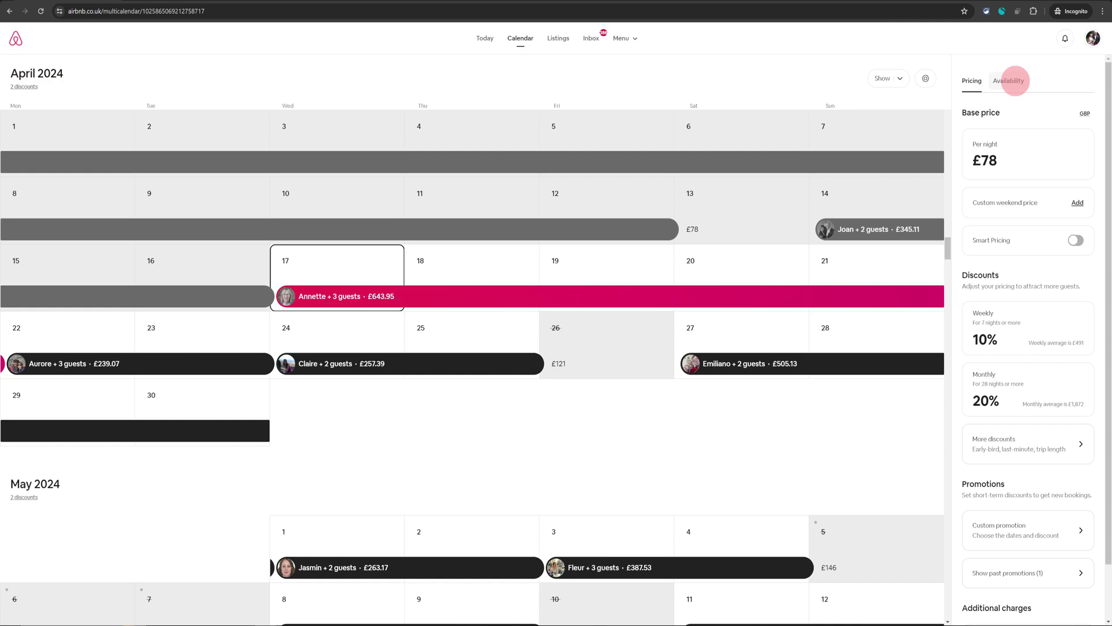
{"action": "left_click", "coordinate": [1011, 80]}
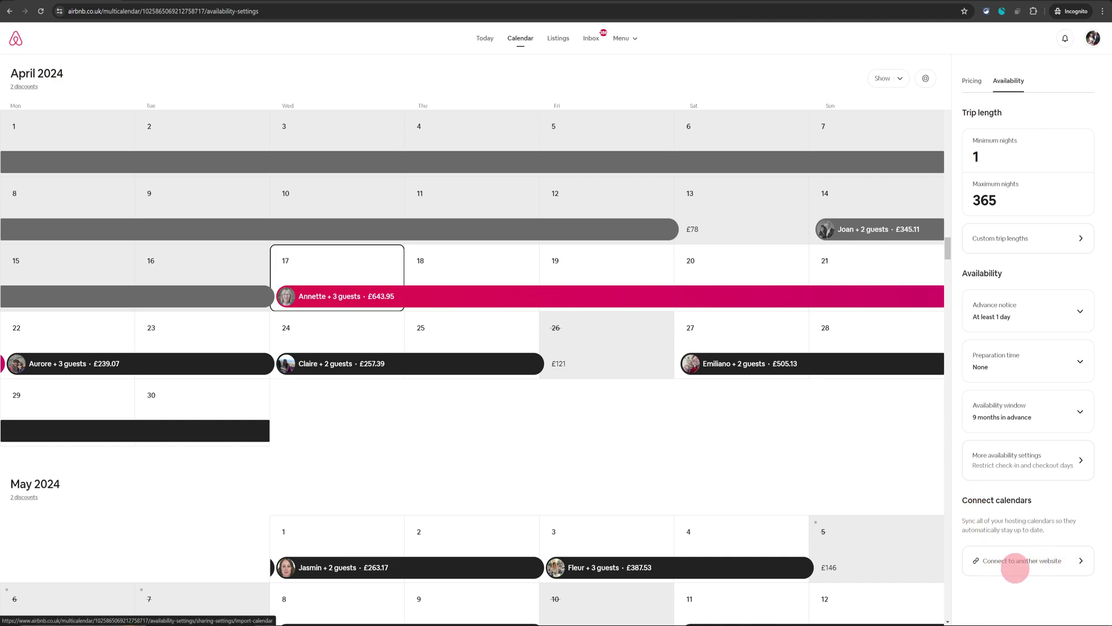
Copy the listing's Airbnb calendar link from the Connect to another website panel
{"action": "left_click", "coordinate": [1040, 560]}
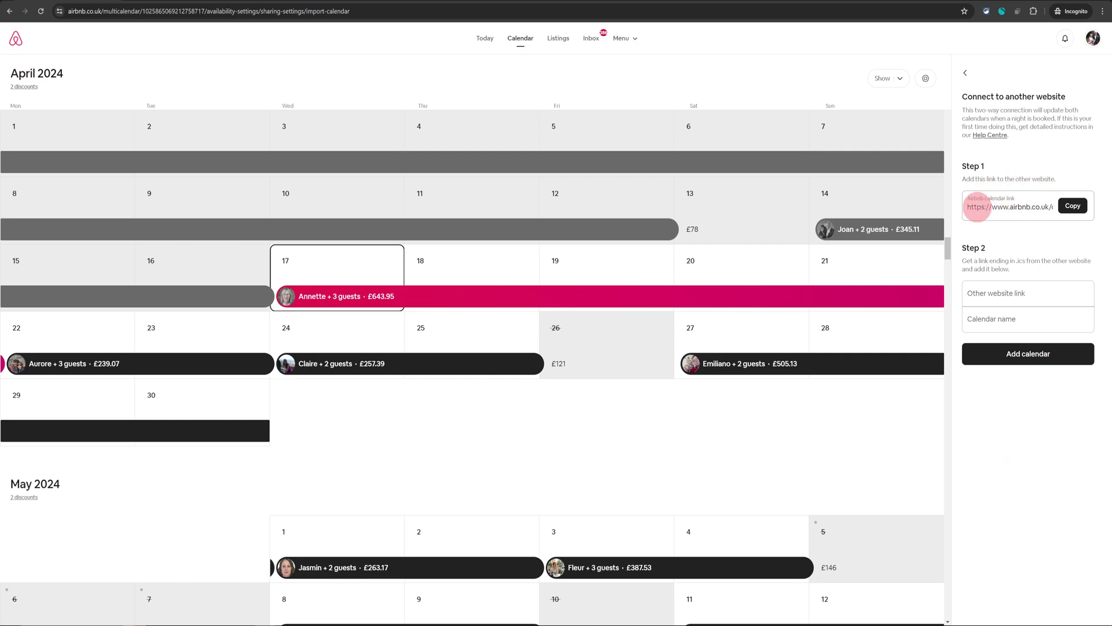
{"action": "left_click", "coordinate": [1014, 209]}
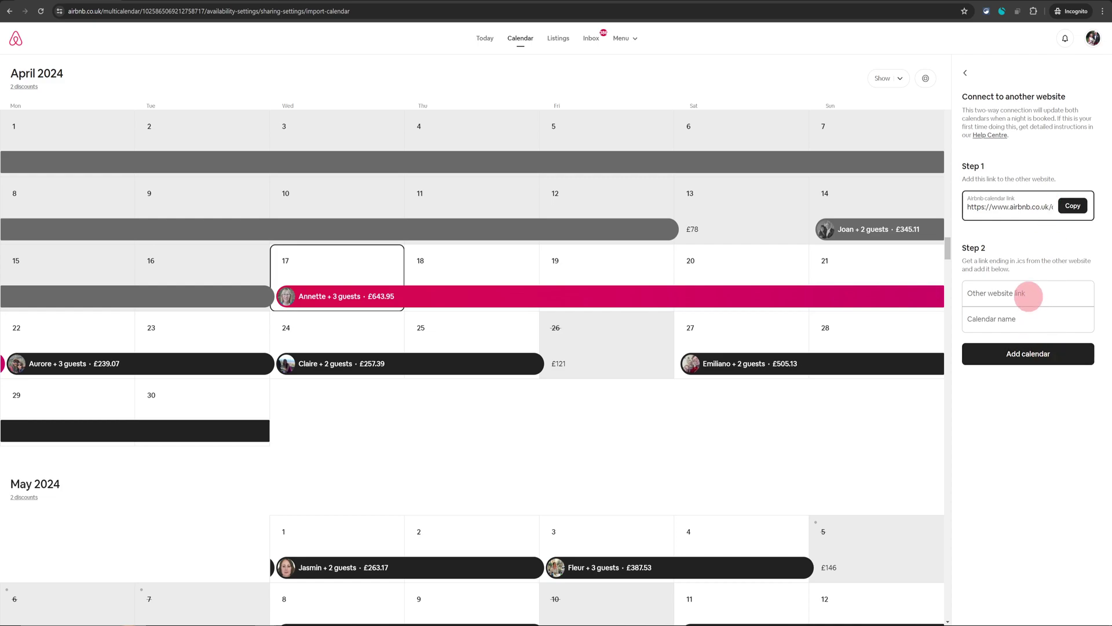
{"action": "left_click", "coordinate": [1073, 206]}
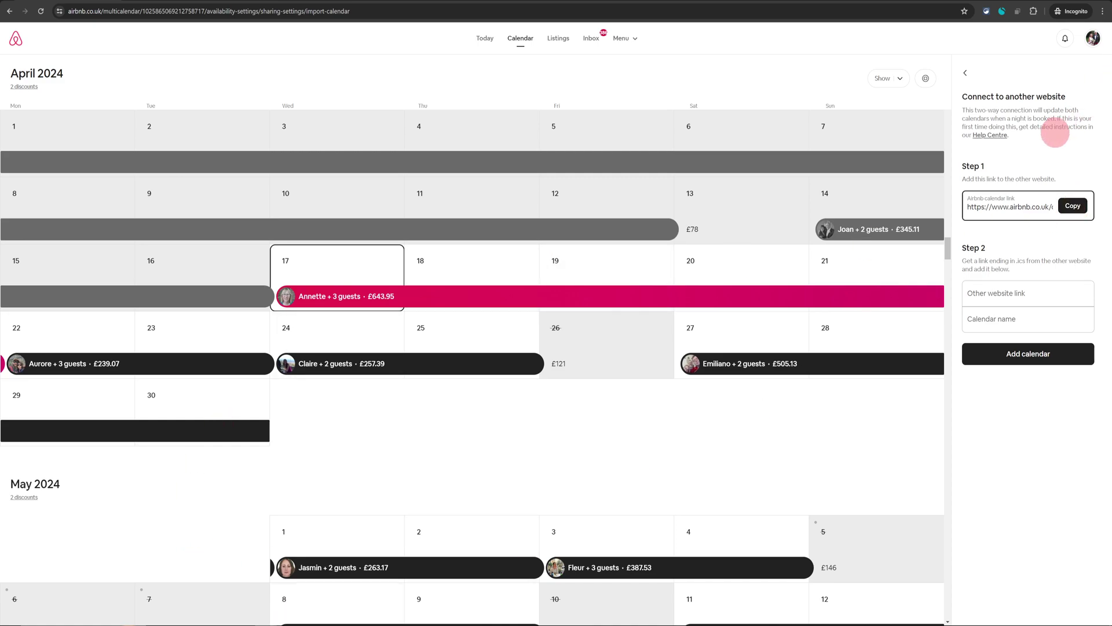
In Vrbo, open the Orchard Brae Ave property's owner calendar for April 2024
{"action": "mouse_move", "coordinate": [266, 614]}
{"action": "left_click", "coordinate": [174, 571]}
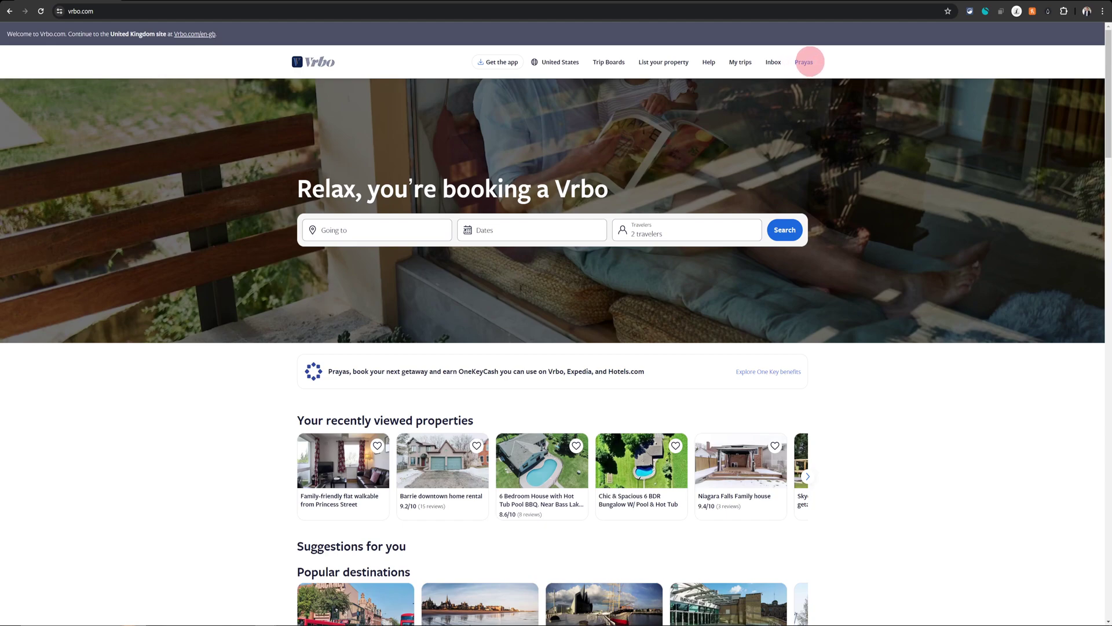
{"action": "left_click", "coordinate": [809, 61]}
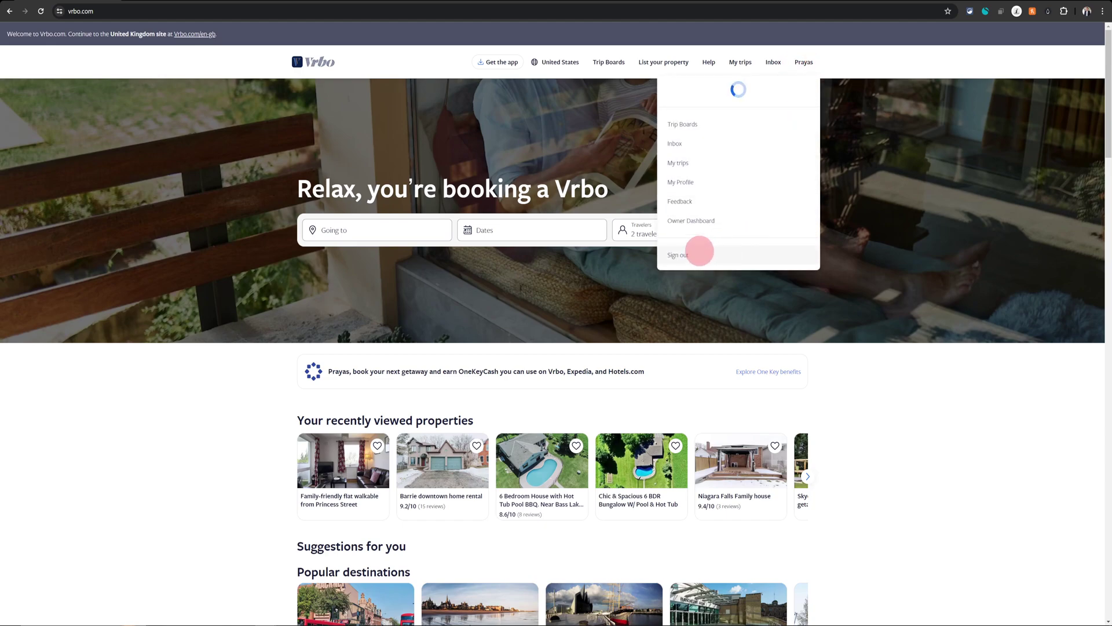
{"action": "left_click", "coordinate": [694, 281]}
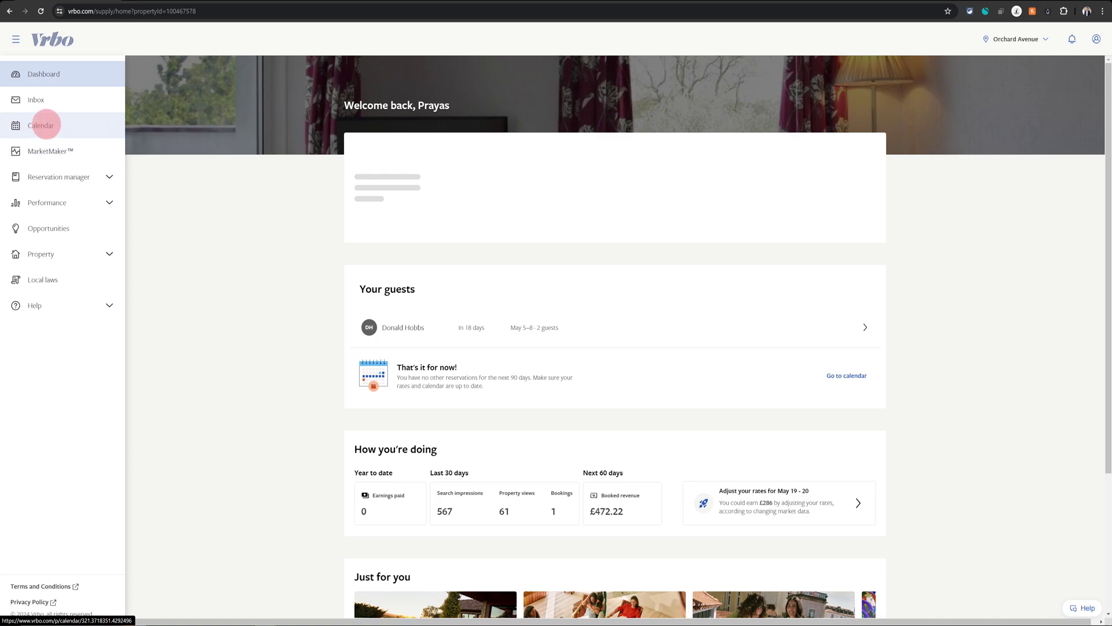
{"action": "left_click", "coordinate": [45, 125]}
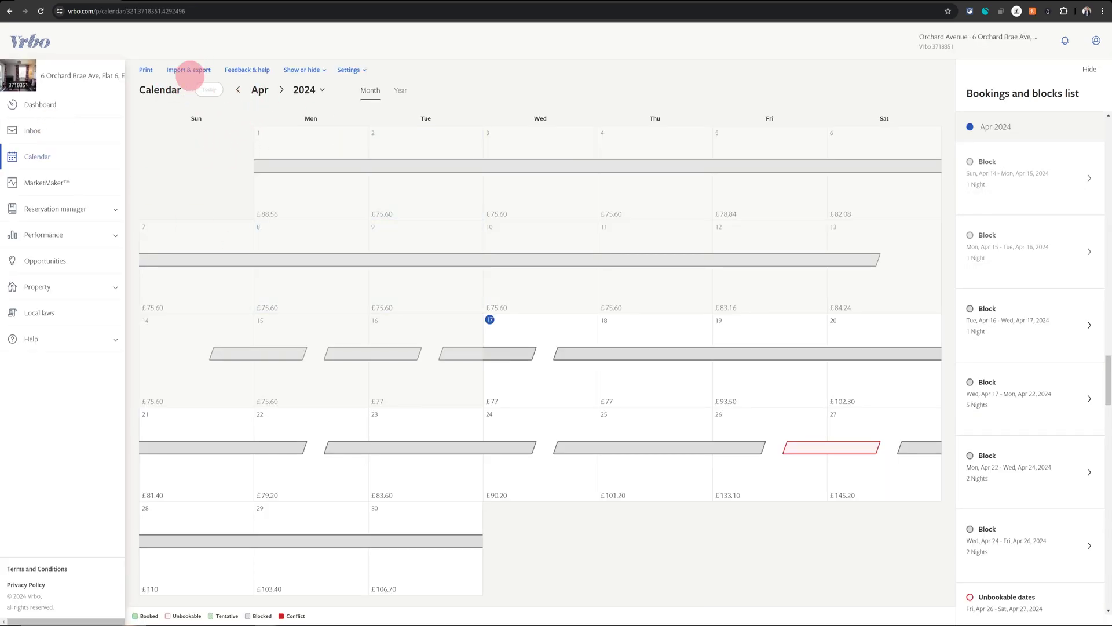
Start a Vrbo calendar import with the pasted Airbnb link, keeping it set to block dates
{"action": "left_click", "coordinate": [189, 70]}
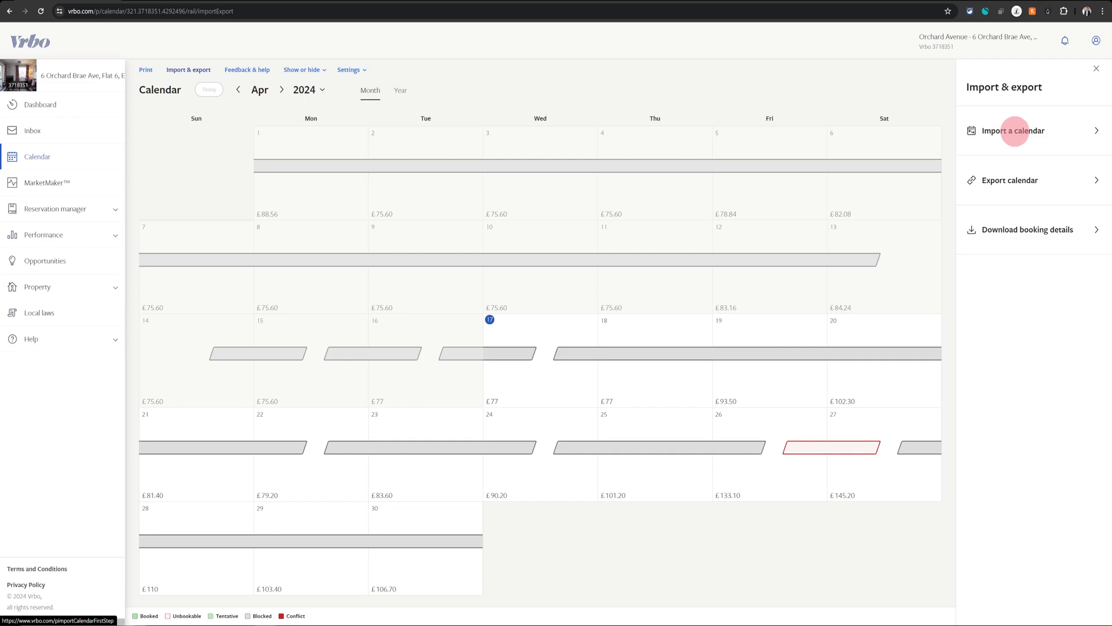
{"action": "left_click", "coordinate": [1015, 131]}
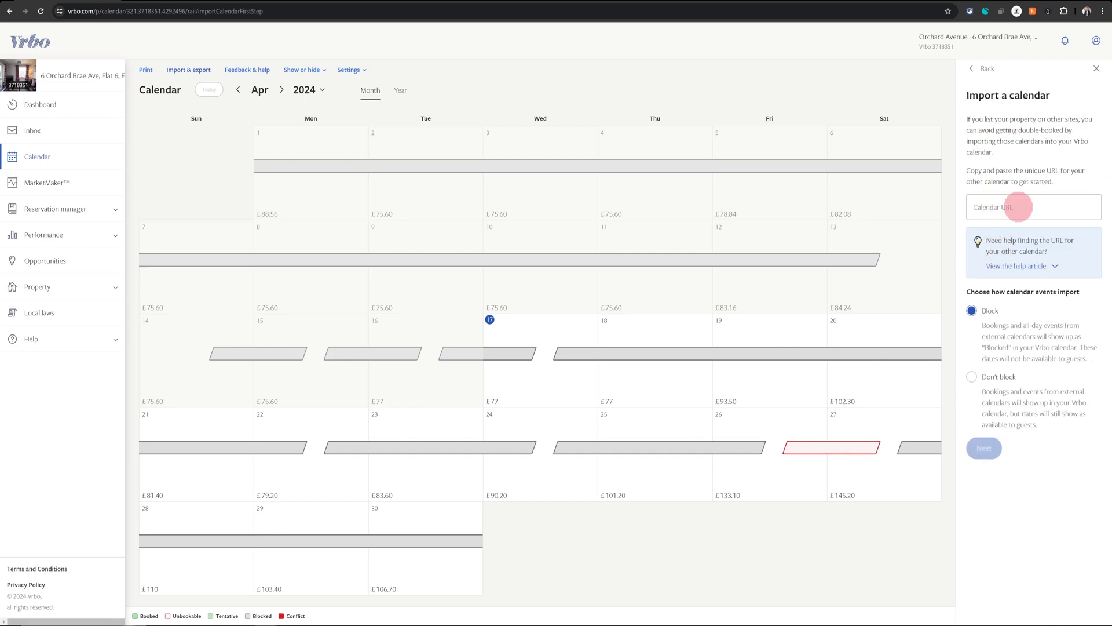
{"action": "left_click", "coordinate": [1018, 207]}
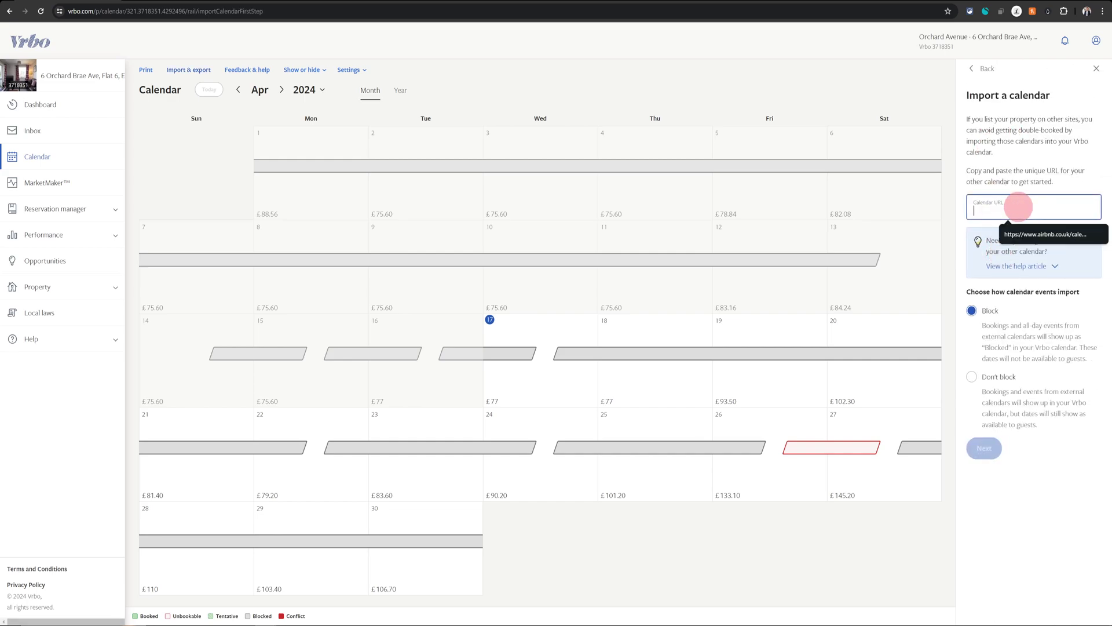
{"action": "key", "text": "ctrl+v"}
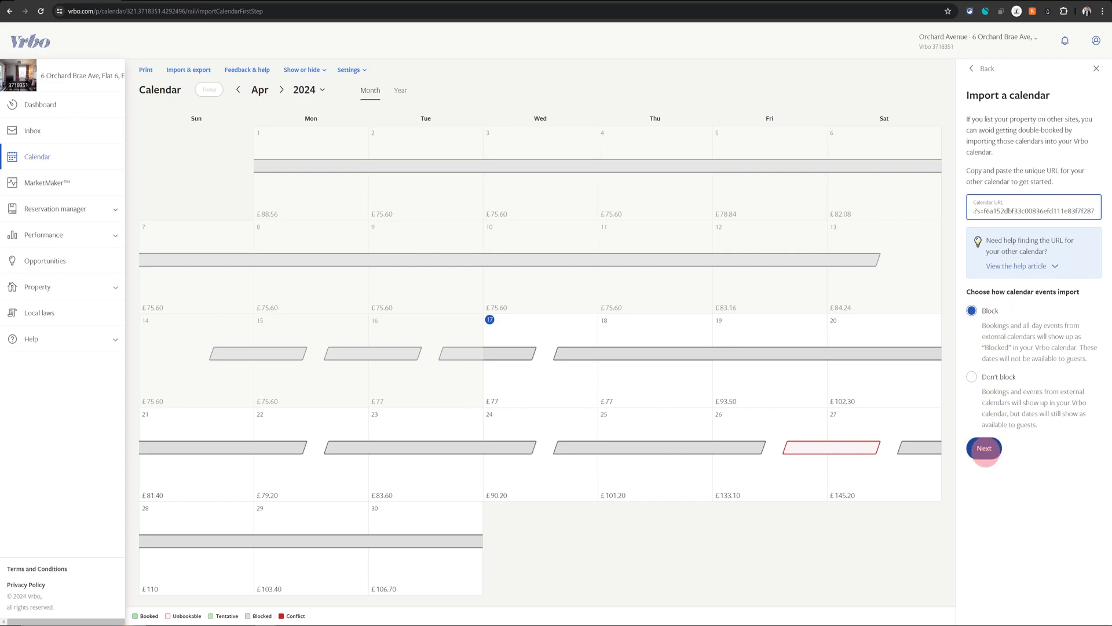
{"action": "left_click", "coordinate": [984, 448]}
Name the imported calendar 'Airbnb' and keep pink as its colour
{"action": "left_click", "coordinate": [1035, 152]}
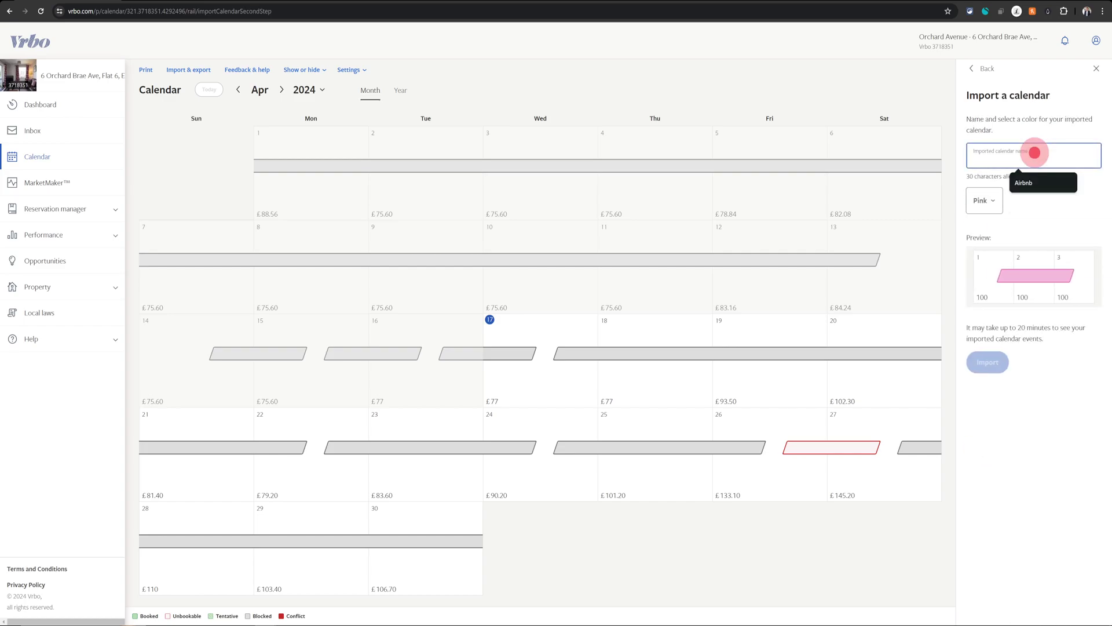
{"action": "type", "text": "Airbnb"}
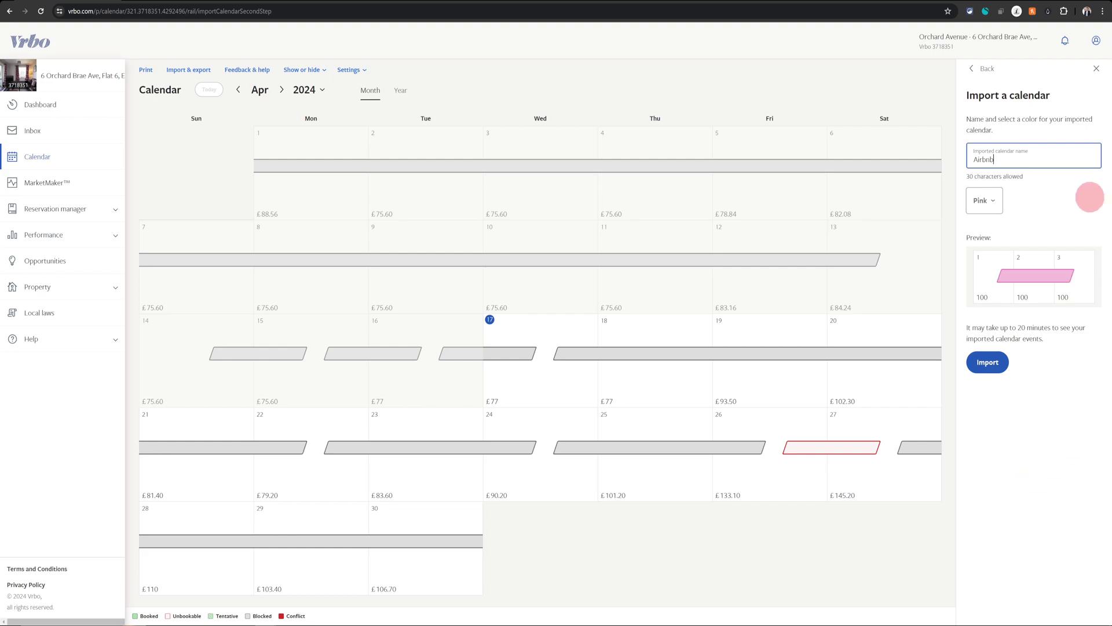
{"action": "left_click", "coordinate": [984, 200]}
{"action": "left_click", "coordinate": [1055, 202]}
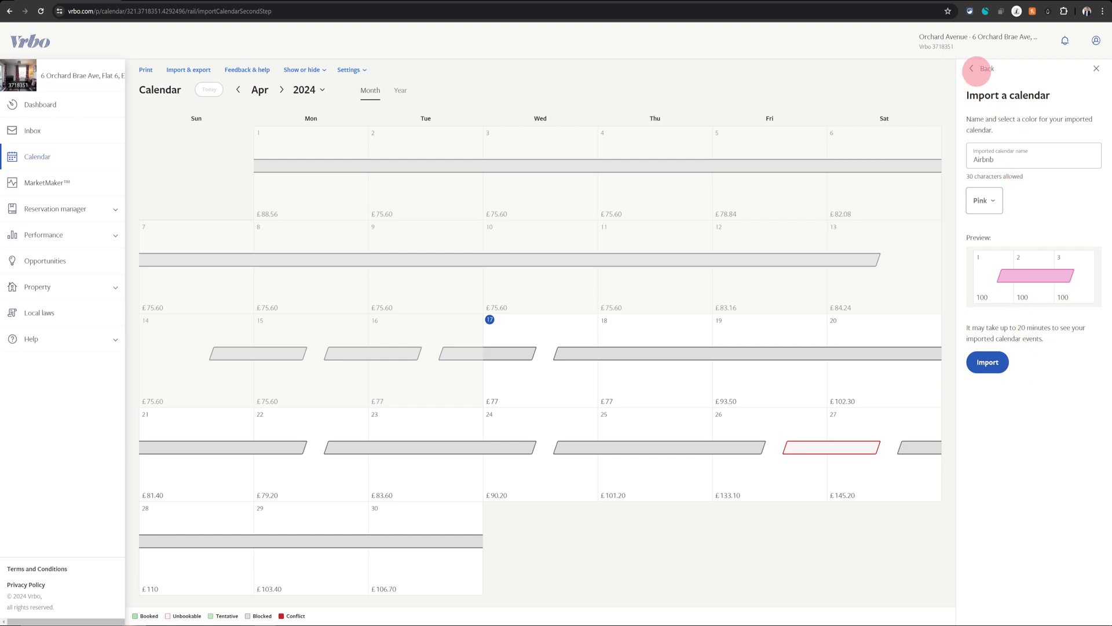
Back out of the unfinished Vrbo calendar import, confirming to leave
{"action": "left_click", "coordinate": [972, 68]}
{"action": "left_click", "coordinate": [972, 68]}
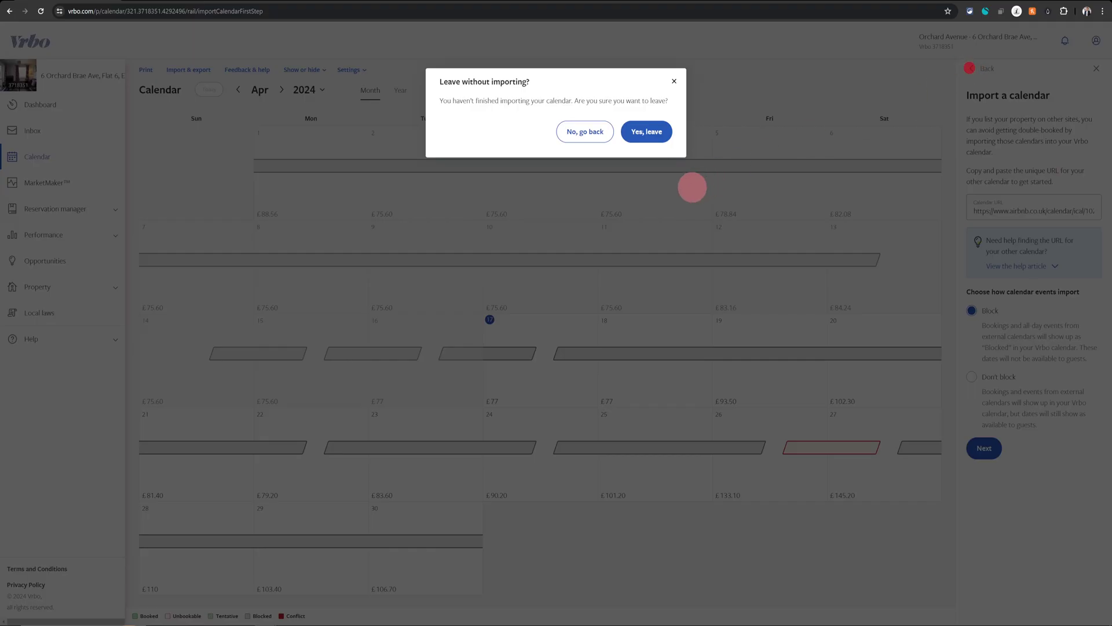
{"action": "left_click", "coordinate": [646, 129]}
Copy the Vrbo calendar's export URL
{"action": "left_click", "coordinate": [1040, 179]}
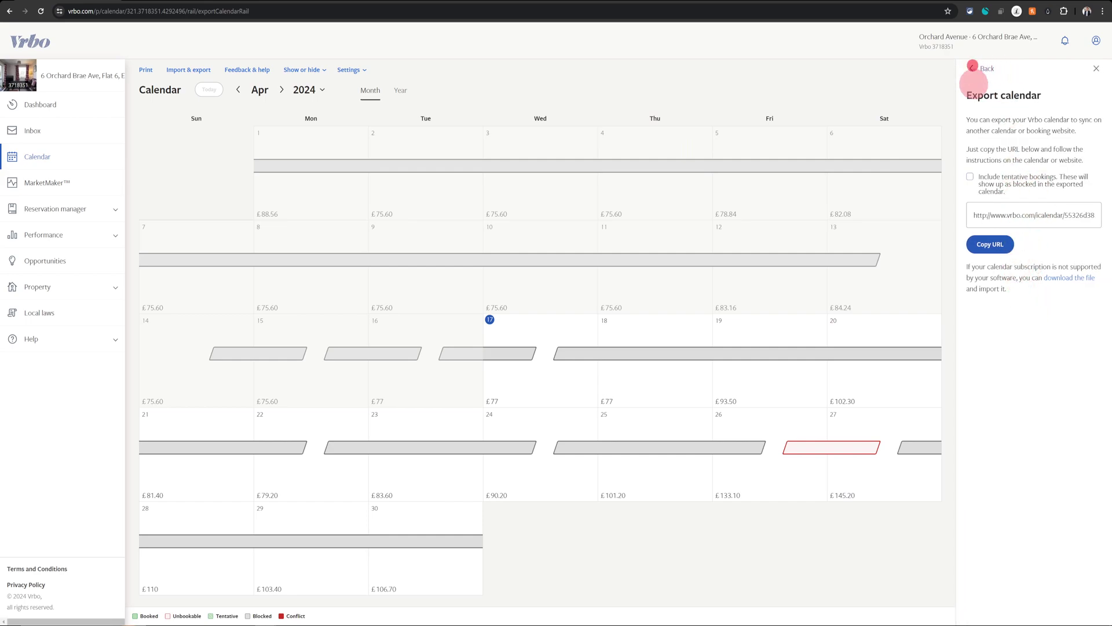
{"action": "left_click", "coordinate": [972, 68]}
{"action": "left_click", "coordinate": [996, 187]}
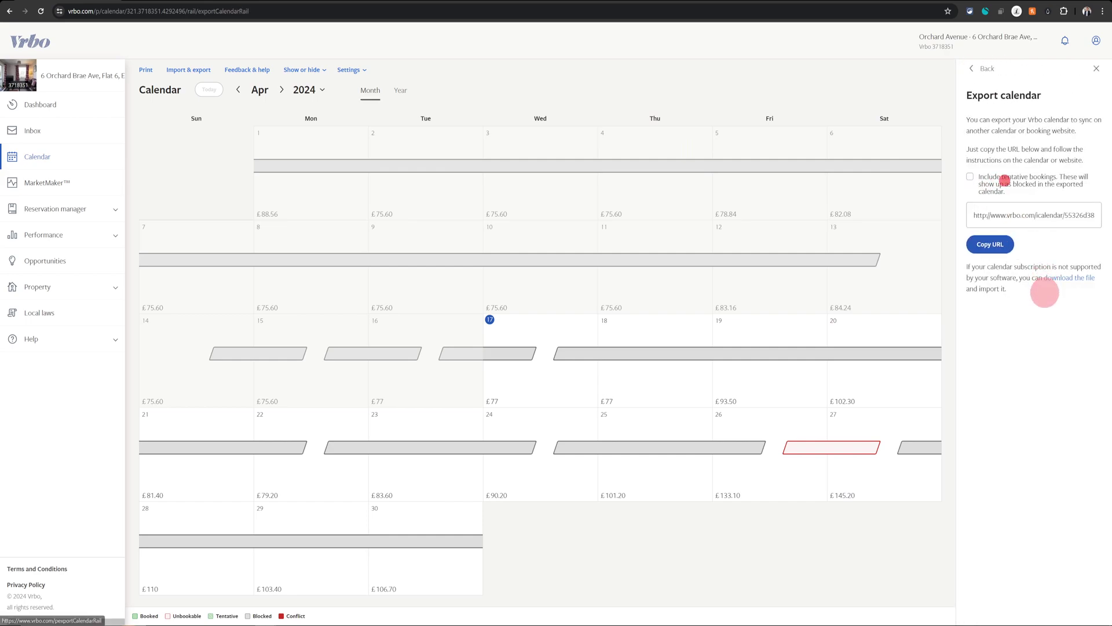
{"action": "left_click", "coordinate": [995, 244]}
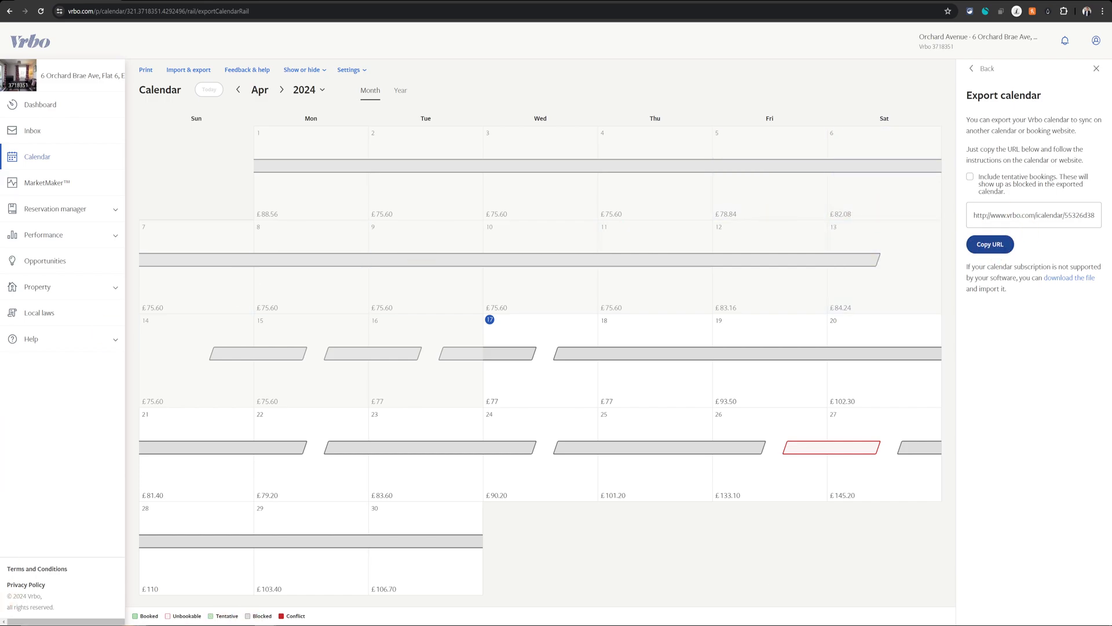
In Airbnb, paste the Vrbo calendar link, name it 'VRBO', and add the calendar
{"action": "mouse_move", "coordinate": [249, 623]}
{"action": "left_click", "coordinate": [360, 593]}
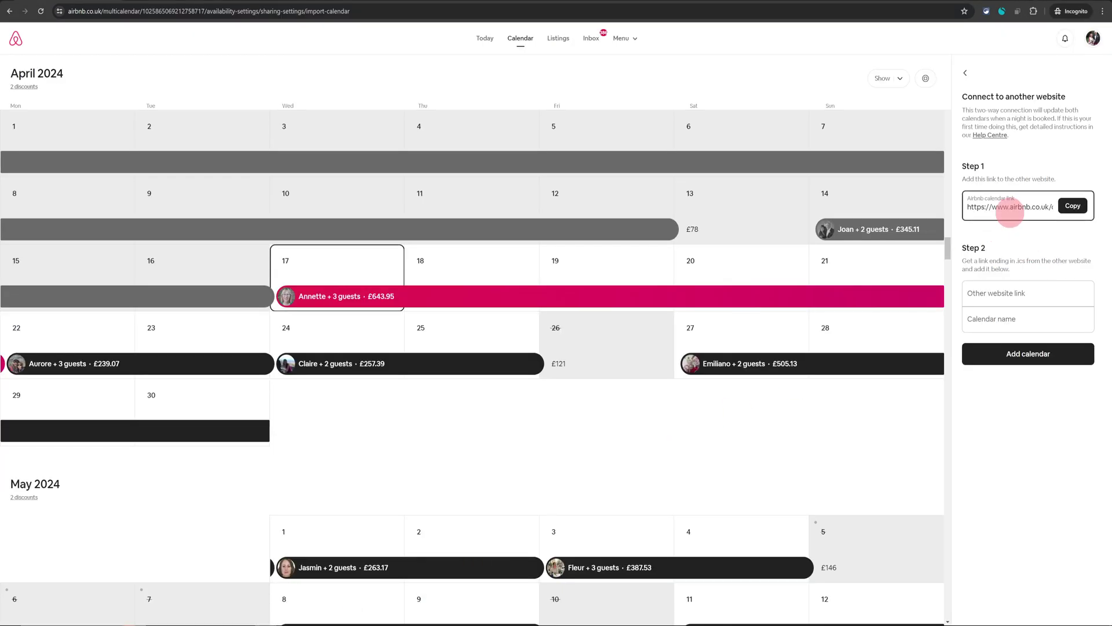
{"action": "left_click", "coordinate": [965, 72]}
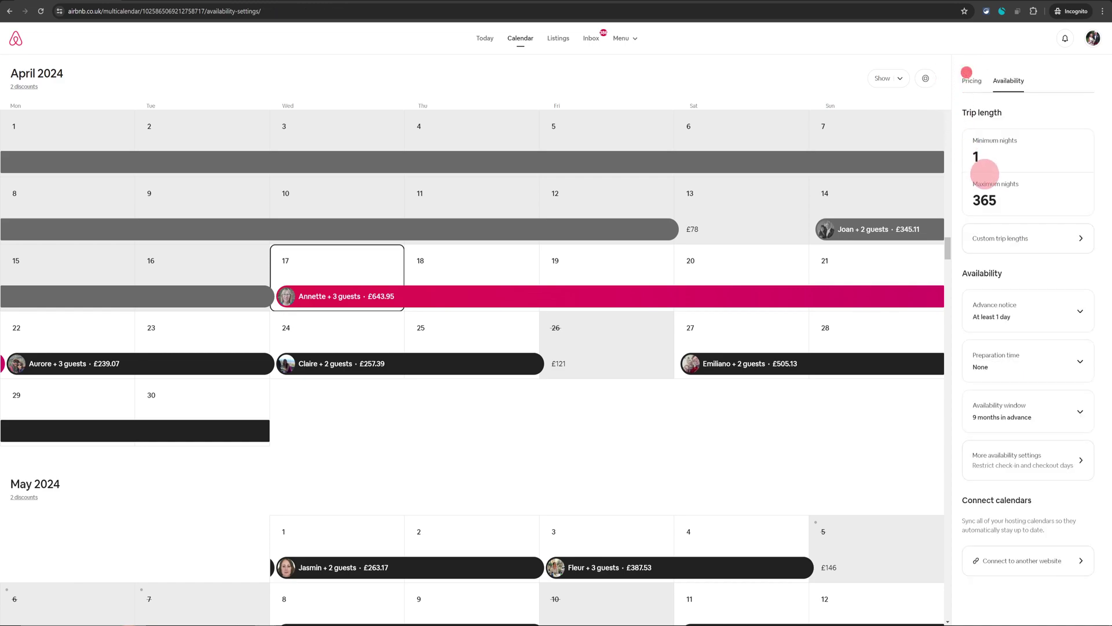
{"action": "left_click", "coordinate": [1034, 296]}
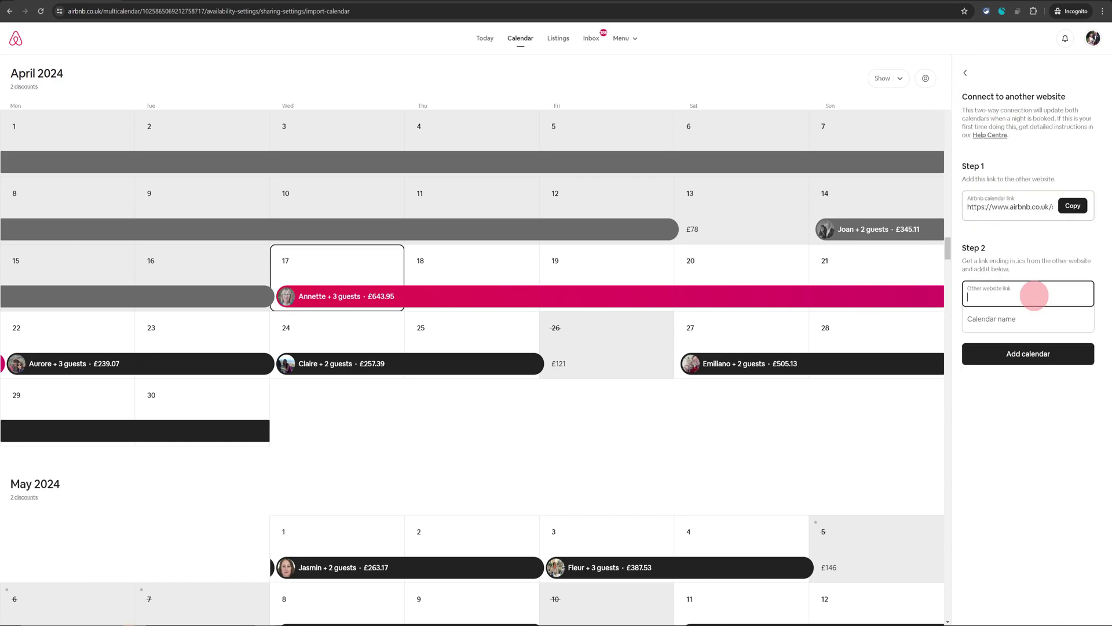
{"action": "key", "text": "ctrl+v"}
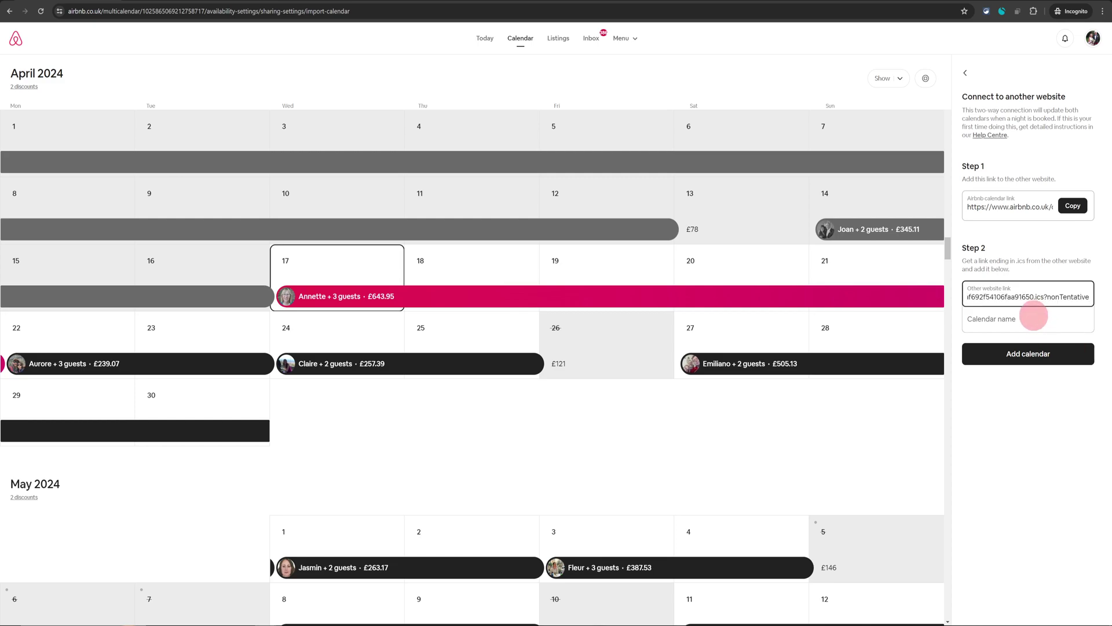
{"action": "left_click", "coordinate": [1034, 315]}
{"action": "type", "text": "VRBO"}
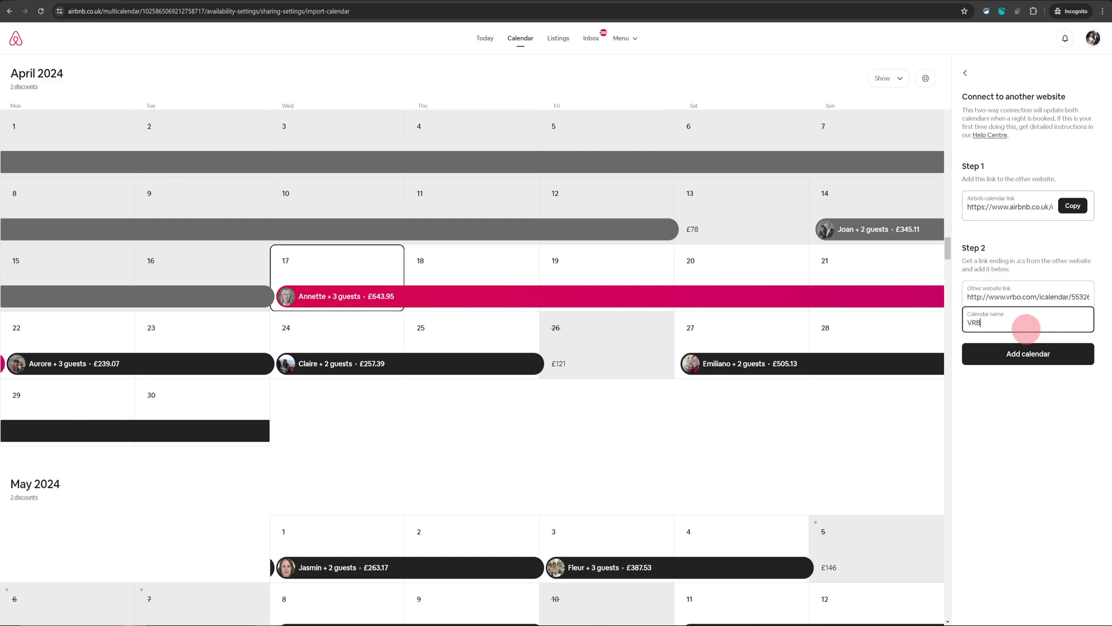
{"action": "left_click", "coordinate": [1012, 363]}
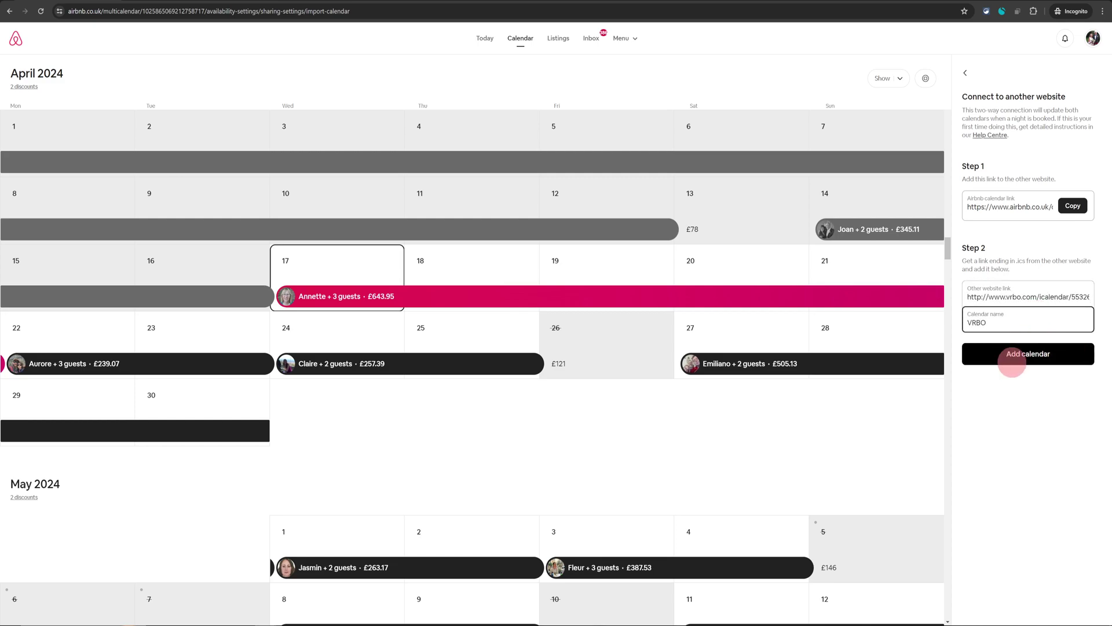